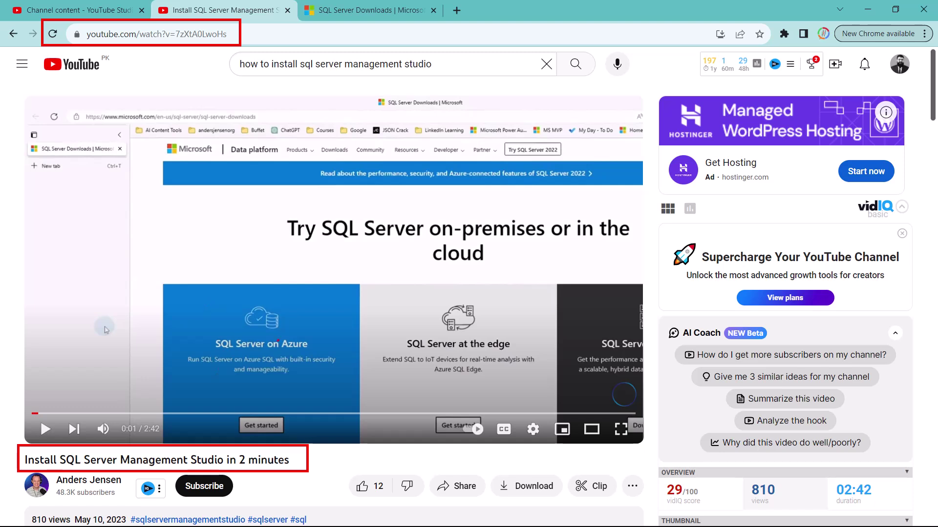
Step: Switch to the SQL Server Downloads page and examine the SQL Server on-premises download option
key("ctrl+Tab")
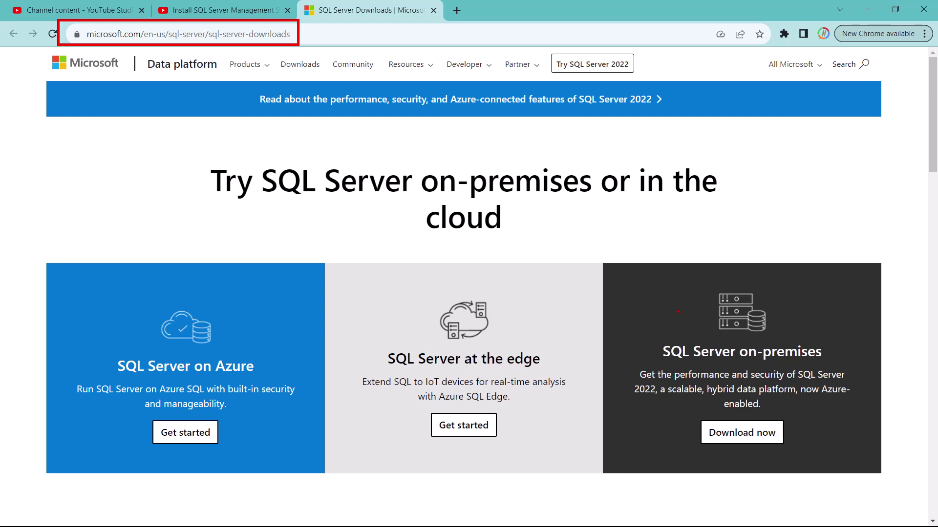
left_click_drag(612, 269, 878, 465)
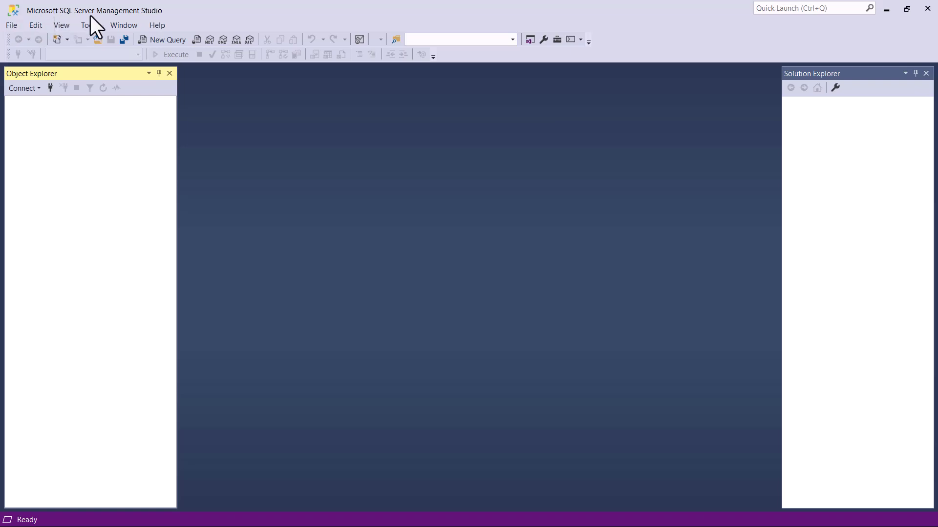
Step: In SQL Server Management Studio, connect to the DESKTOP-K2CQDRR Database Engine with Windows Authentication and expand its Databases folder
left_click(38, 88)
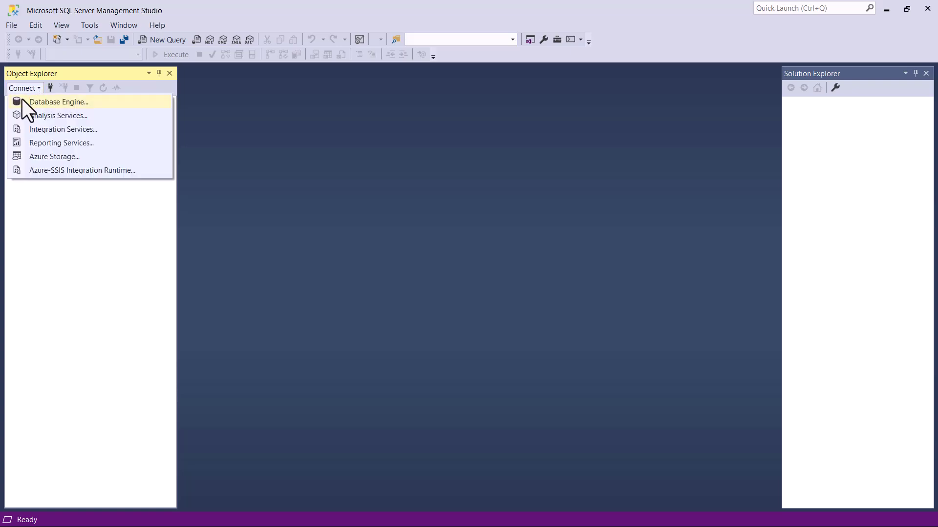
left_click(39, 103)
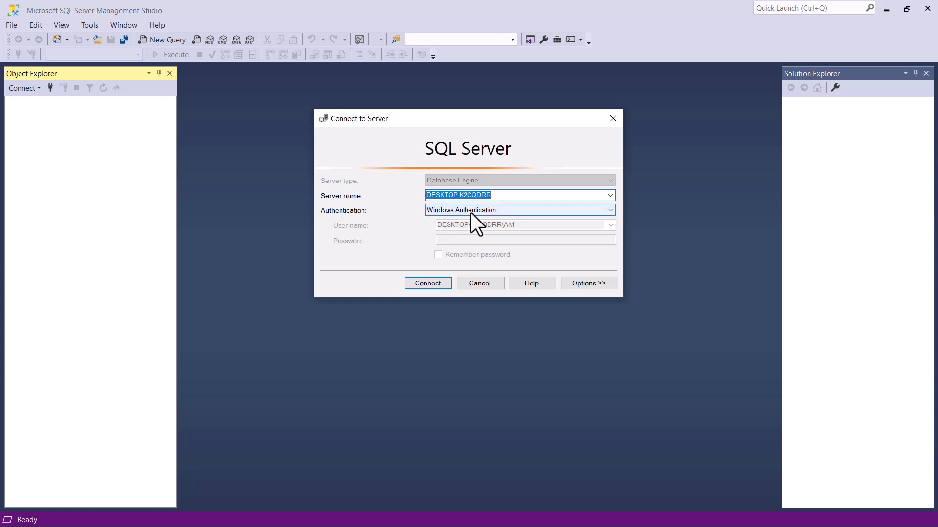
left_click(430, 284)
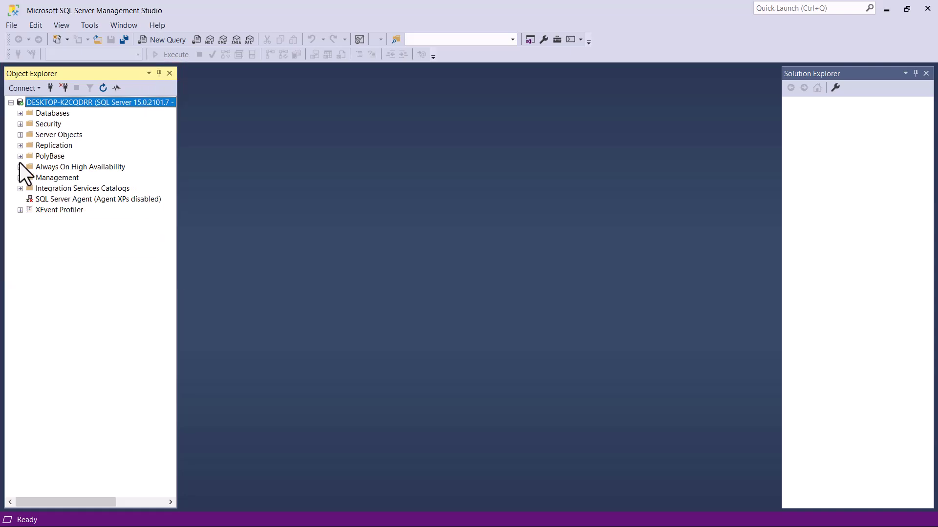
left_click(20, 113)
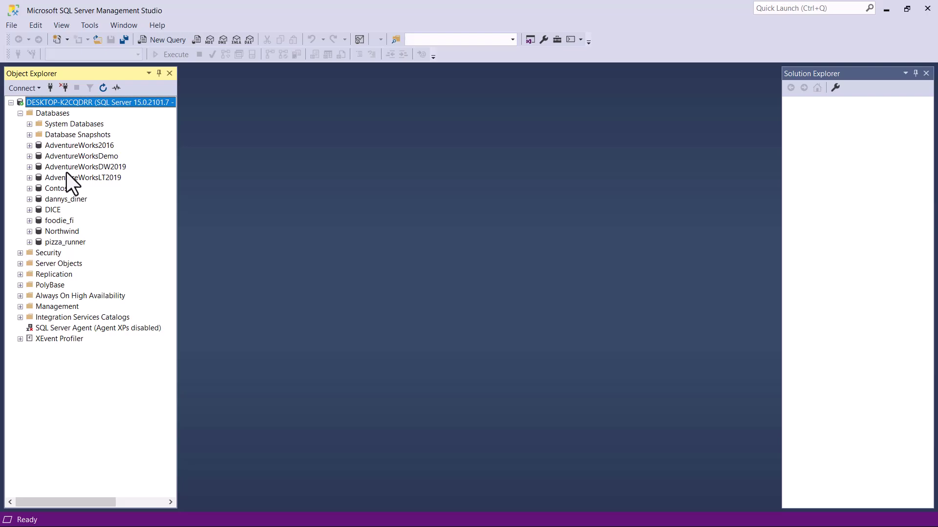
Step: Switch to the AdventureWorks sample databases page in the browser and review the downloadable backup files, especially AdventureWorksDW2019.bak
key("alt+Tab")
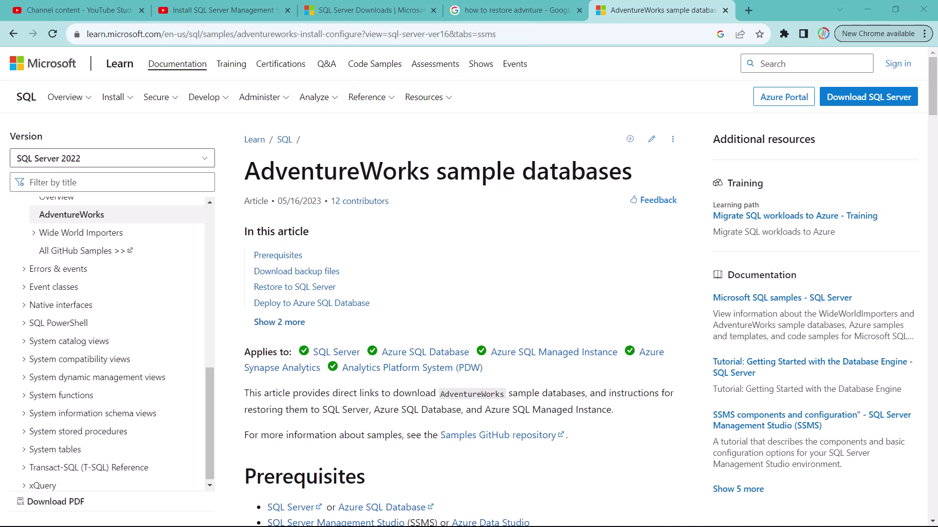
scroll(394, 219, "down", 8)
scroll(395, 217, "down", 1)
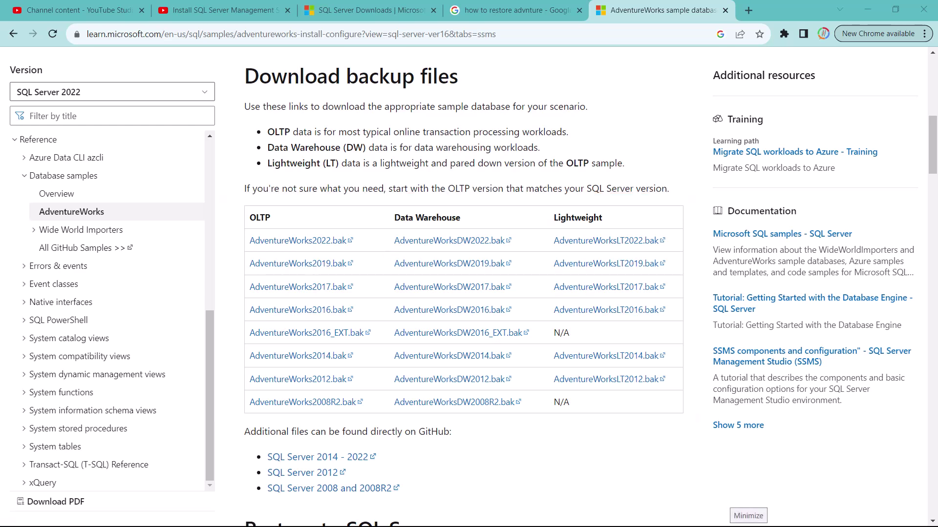
left_click_drag(384, 251, 521, 280)
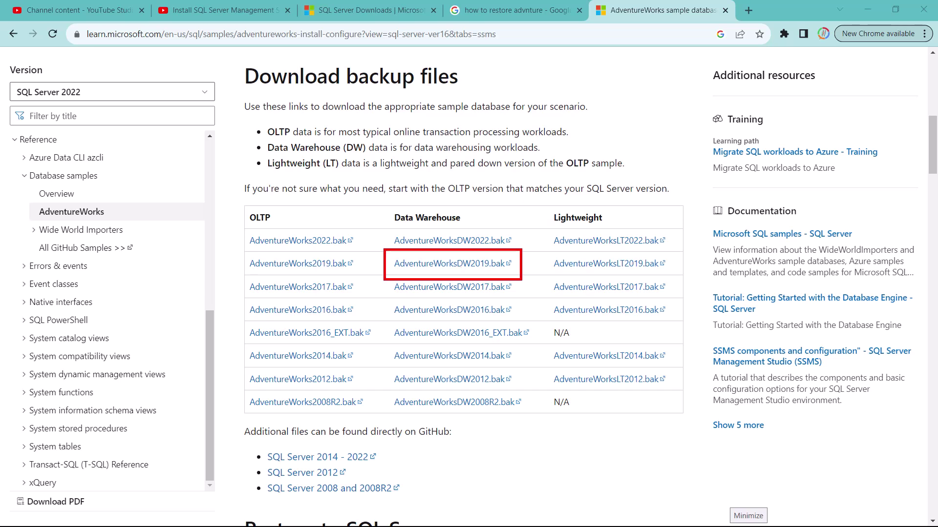
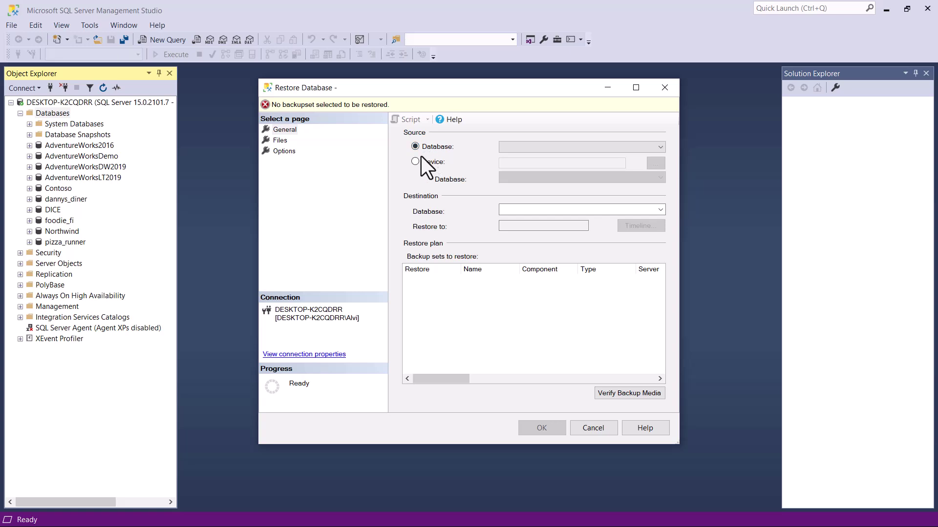
left_click(415, 162)
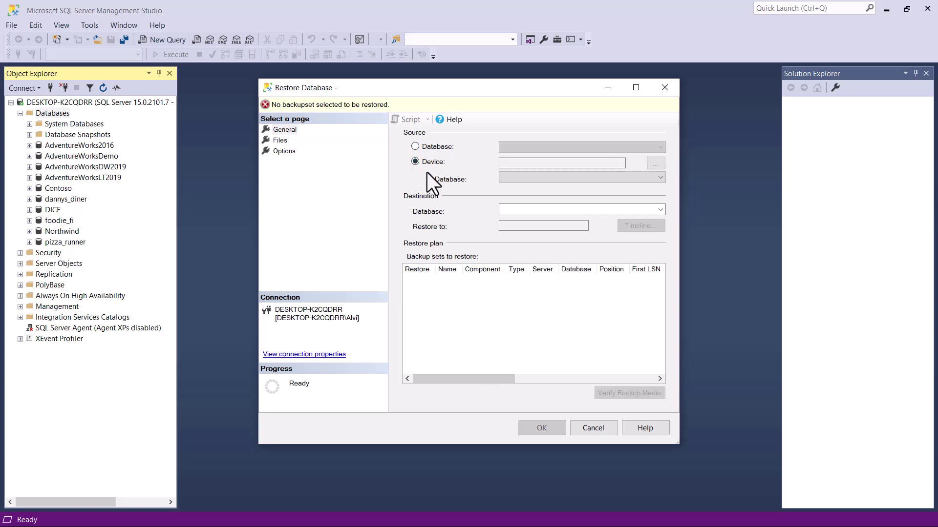
left_click(655, 164)
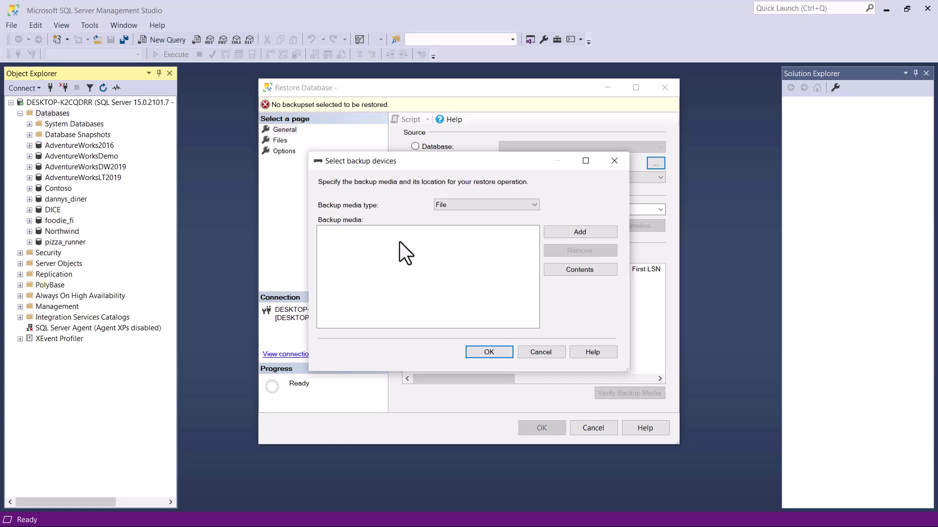
left_click(579, 231)
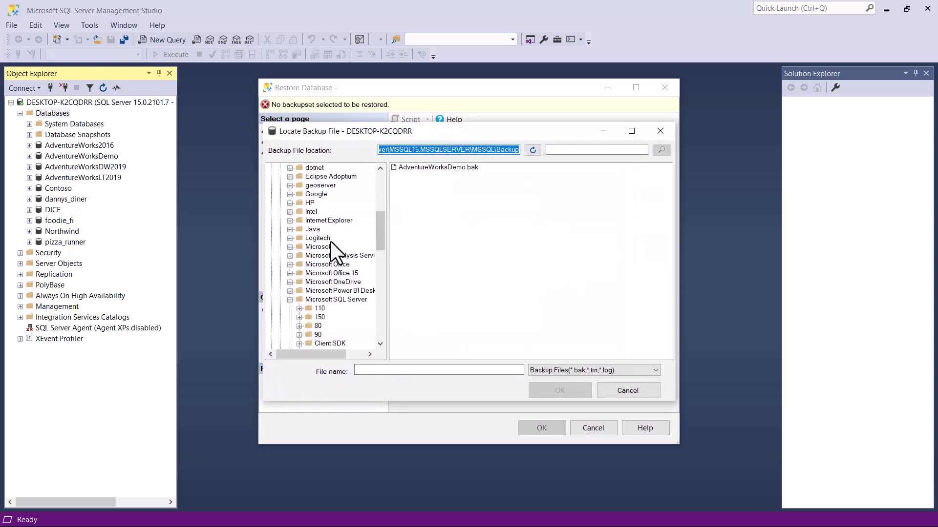
left_click(444, 170)
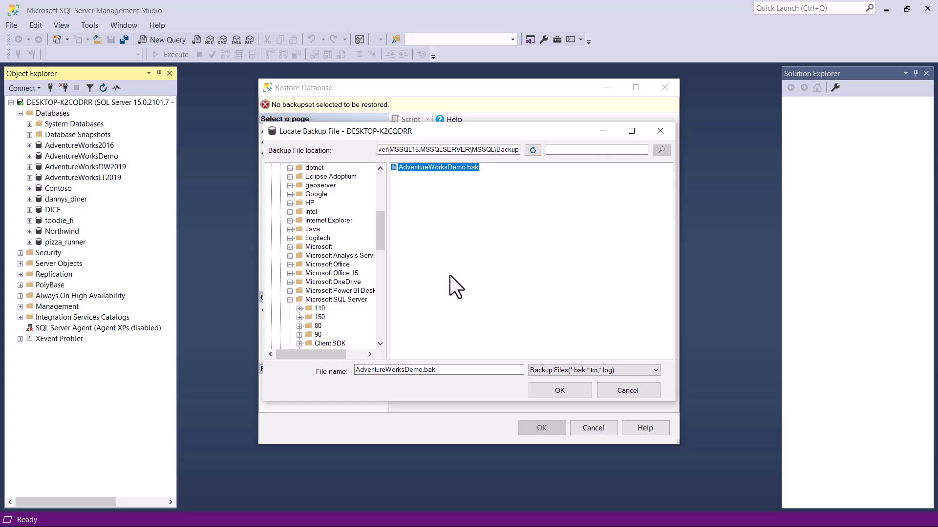
left_click(625, 391)
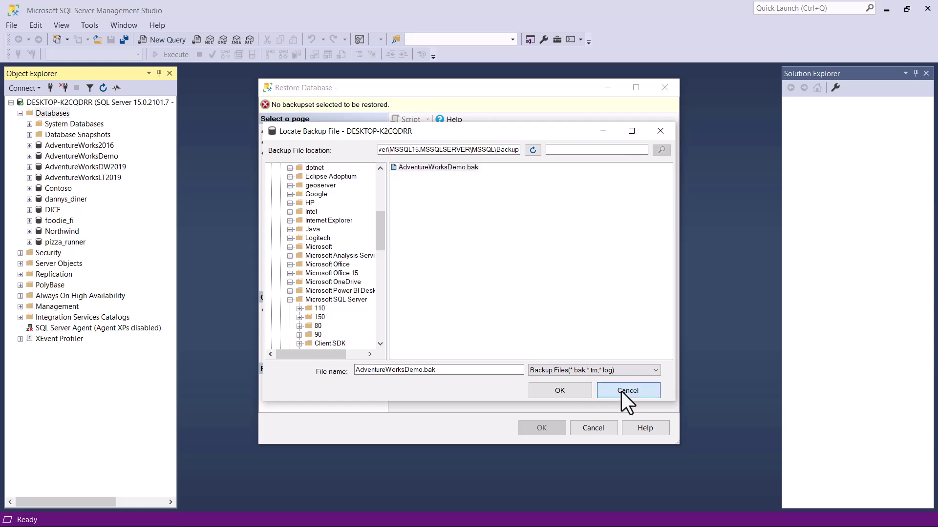
left_click(552, 352)
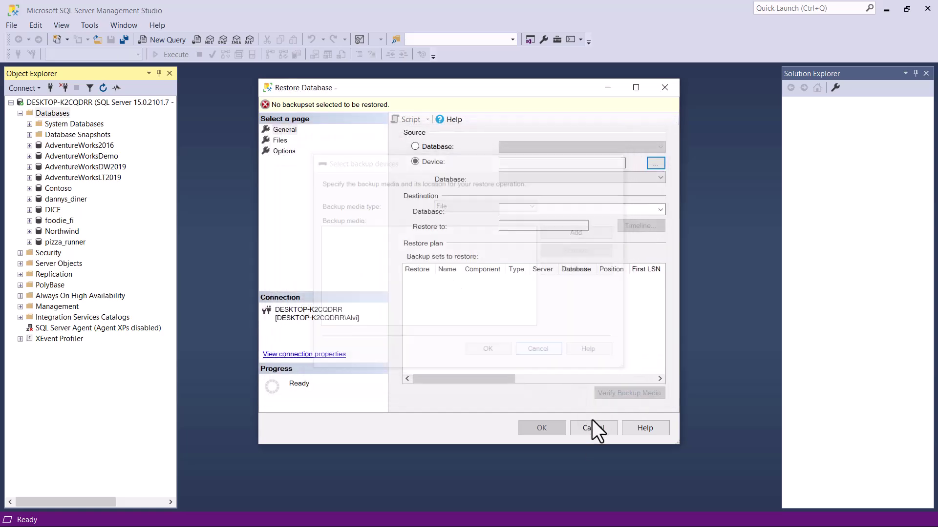
left_click(592, 429)
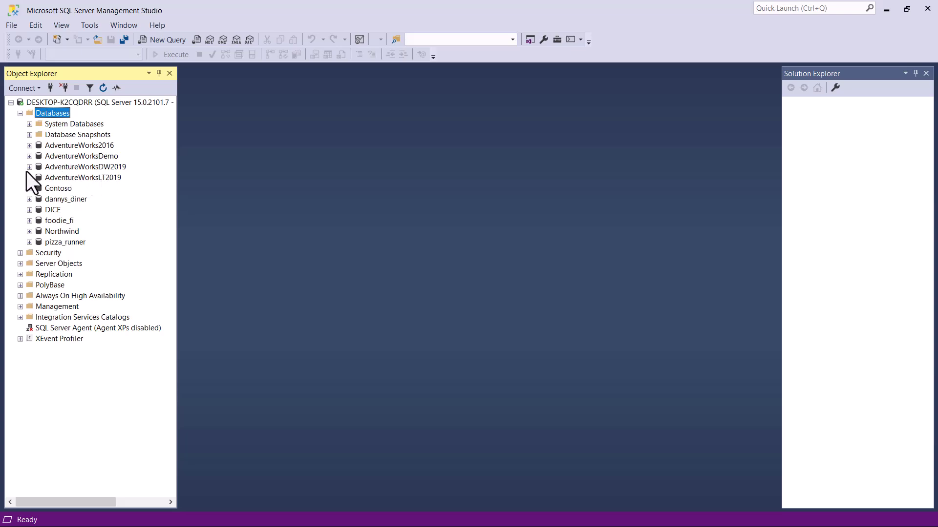
Step: Switch to Power Query Editor and create a new SQL Server source with DESKTOP-K2CQDRR as the server
left_click(61, 168)
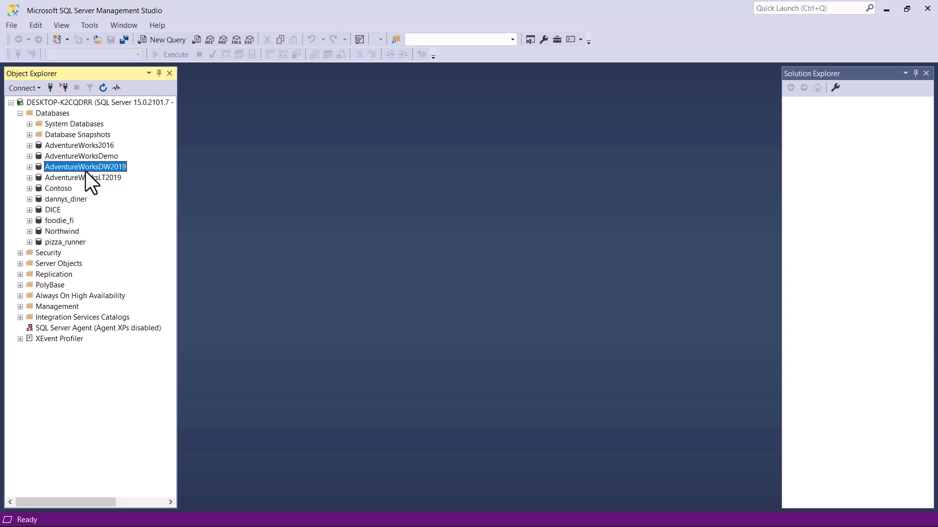
key("alt+Tab")
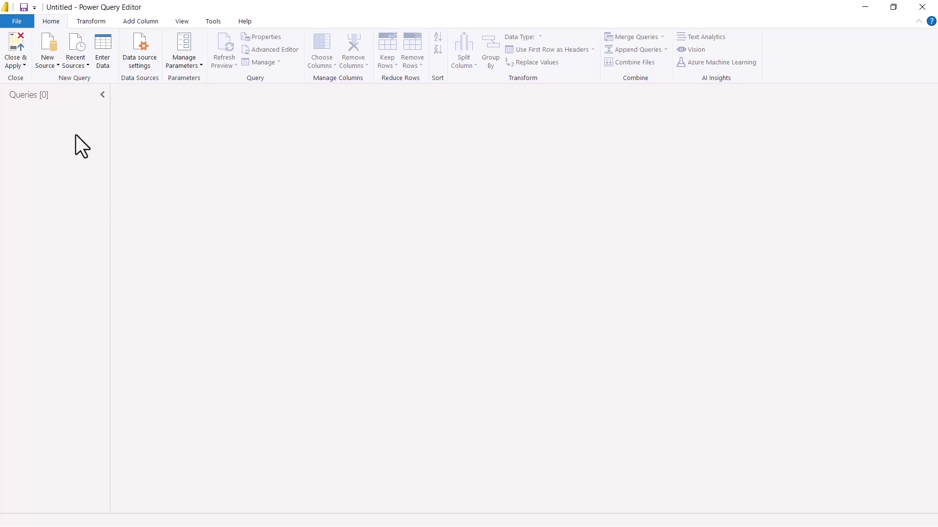
left_click(53, 63)
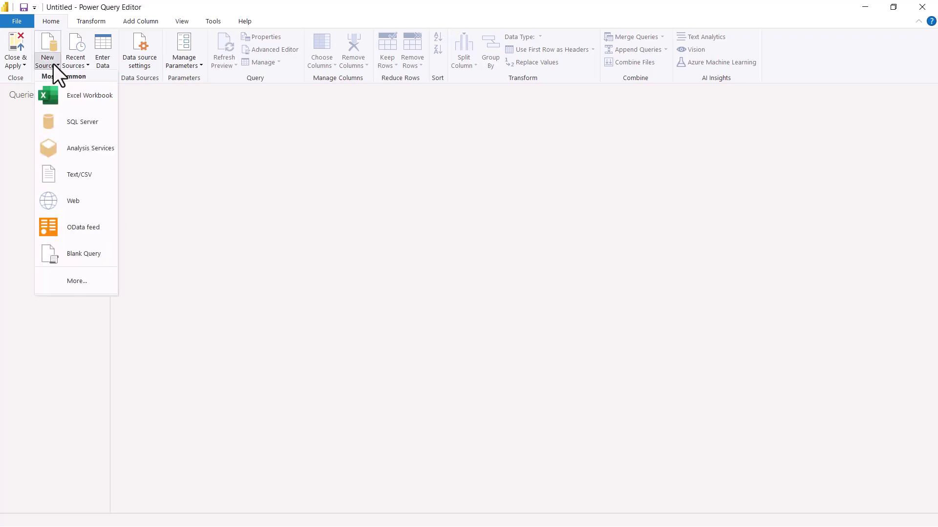
left_click(81, 121)
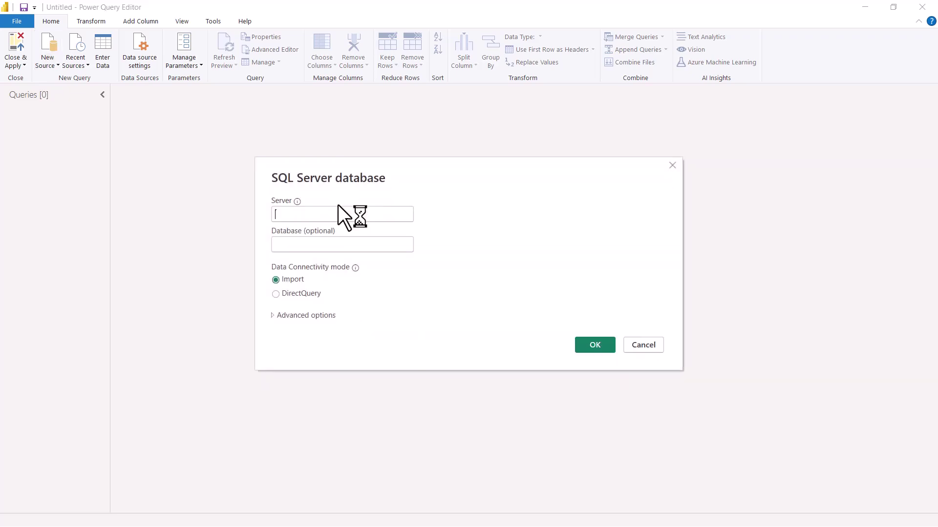
left_click(293, 216)
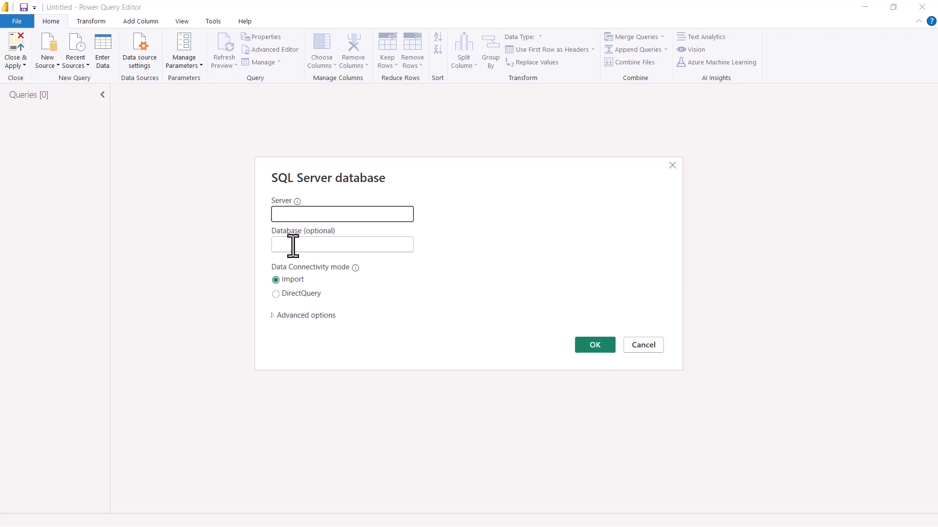
key("alt+Tab")
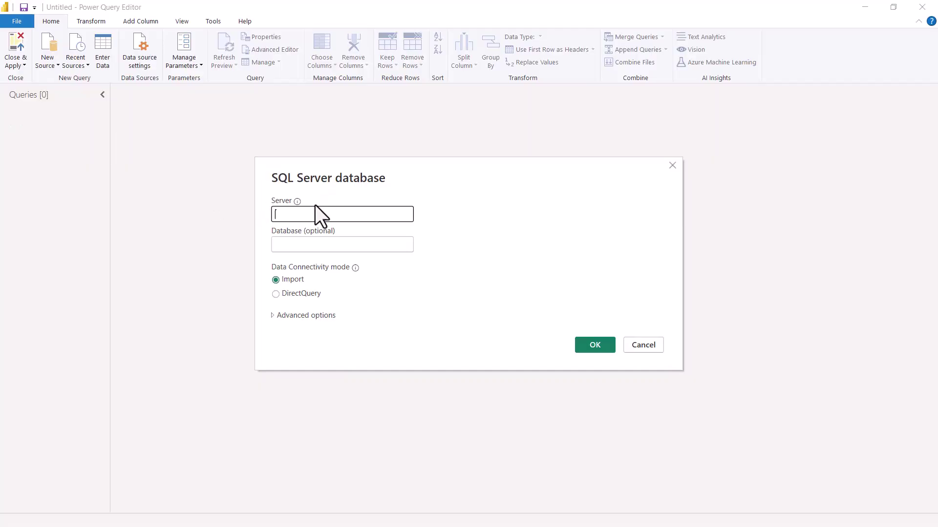
type("DESKTOP-K2CQDRR")
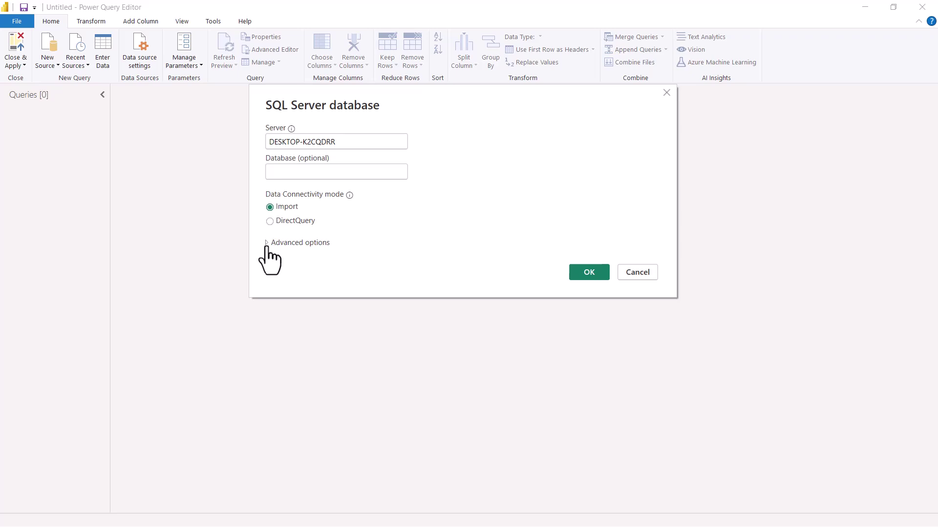
Step: Review the advanced options, accept the Import mode settings and connect to the server with the current Windows credentials
left_click(269, 244)
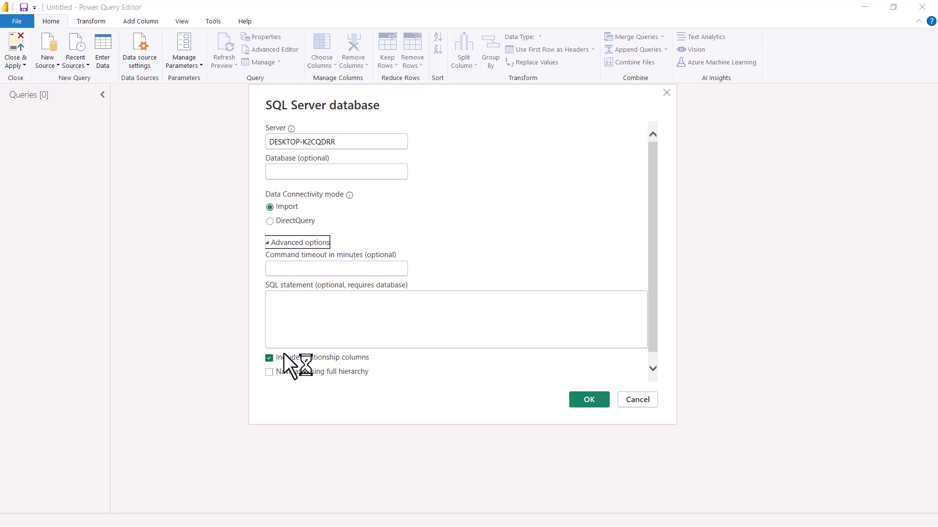
left_click(584, 403)
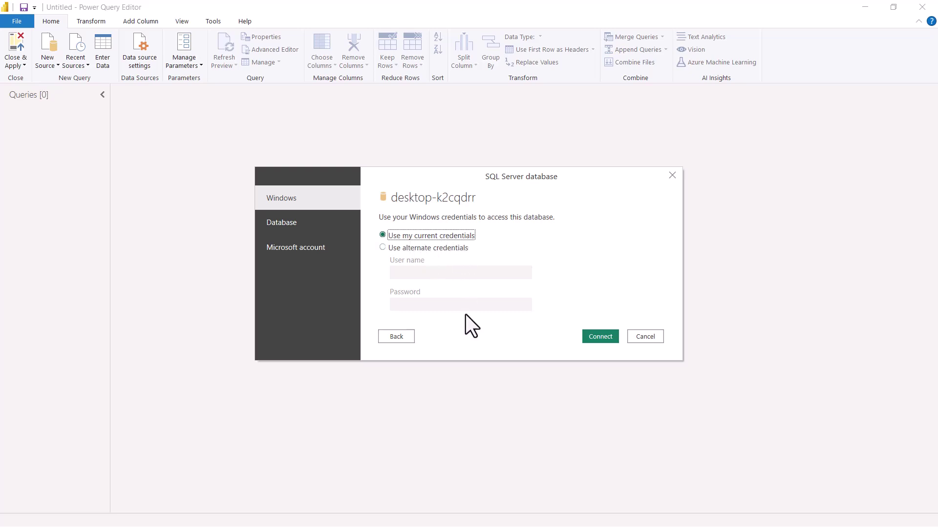
left_click(599, 339)
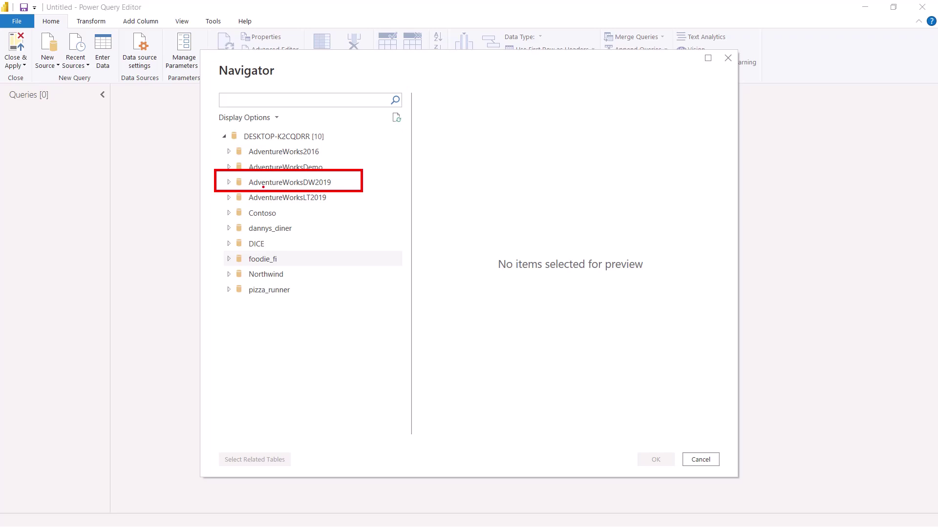
Step: Load the DimCustomer, DimEmployee and DimProduct tables from the AdventureWorksDW2019 database as queries
left_click(228, 183)
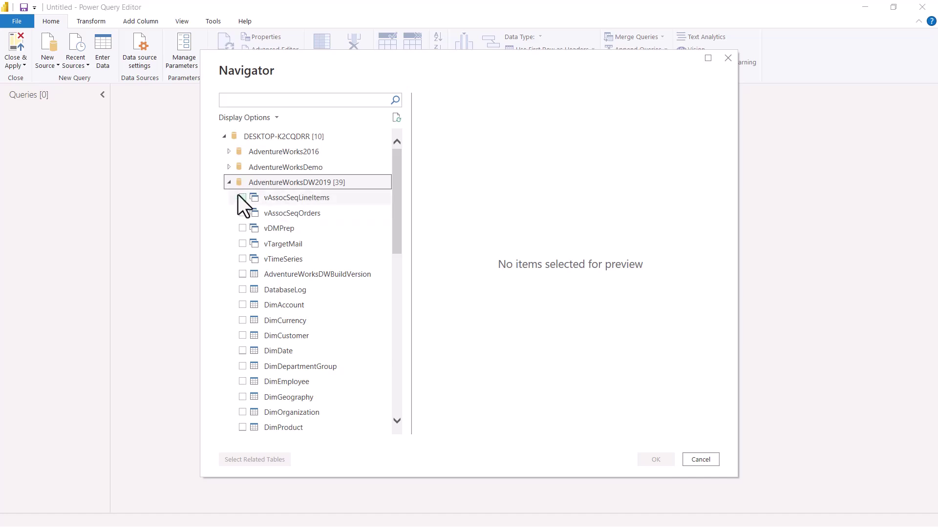
mouse_move(401, 166)
left_mouse_down()
mouse_move(394, 320)
mouse_move(396, 166)
left_mouse_up()
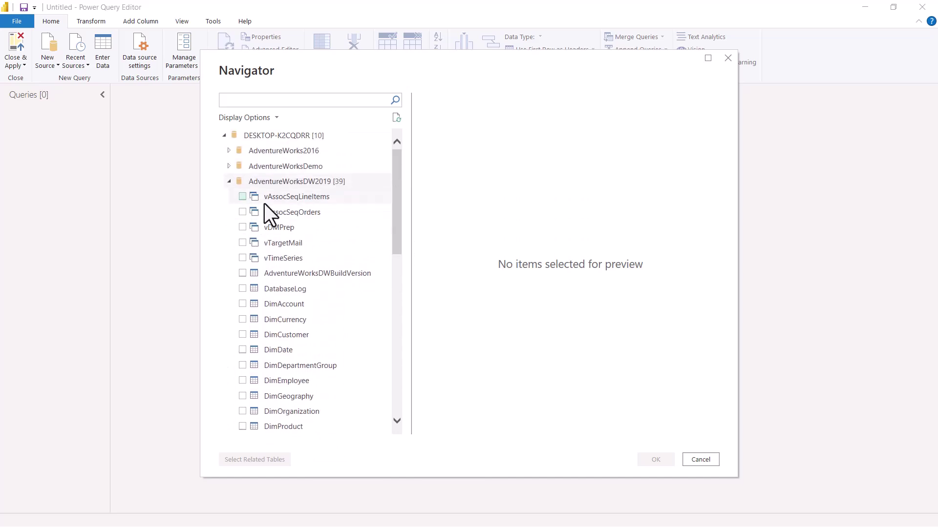
left_click(241, 335)
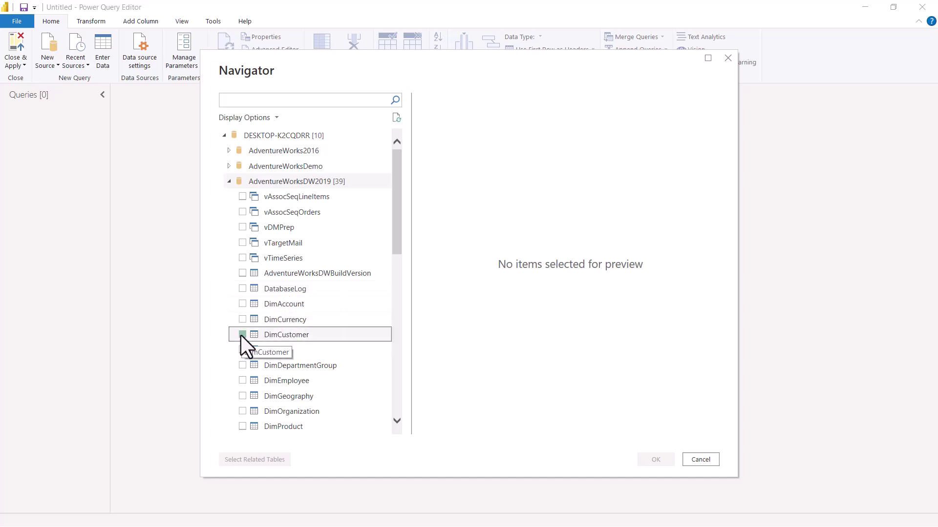
left_click(241, 381)
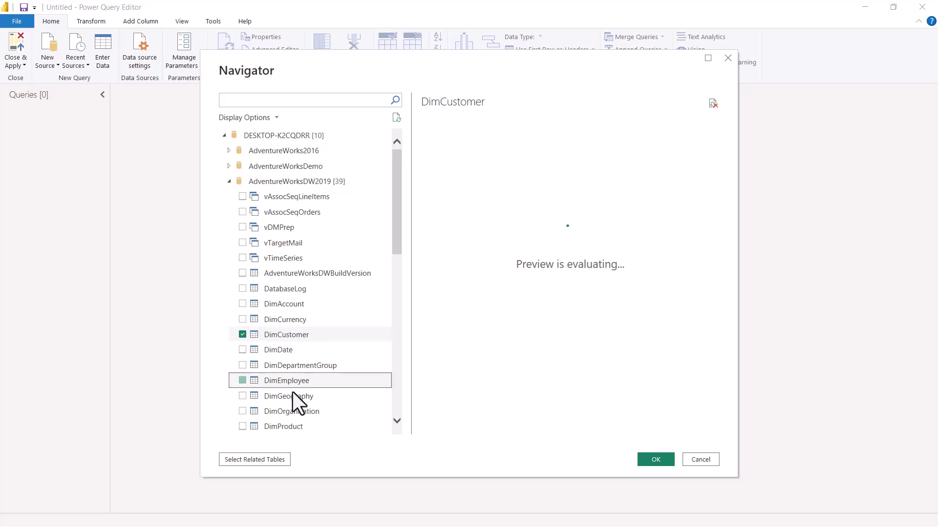
left_click(242, 411)
left_click(242, 426)
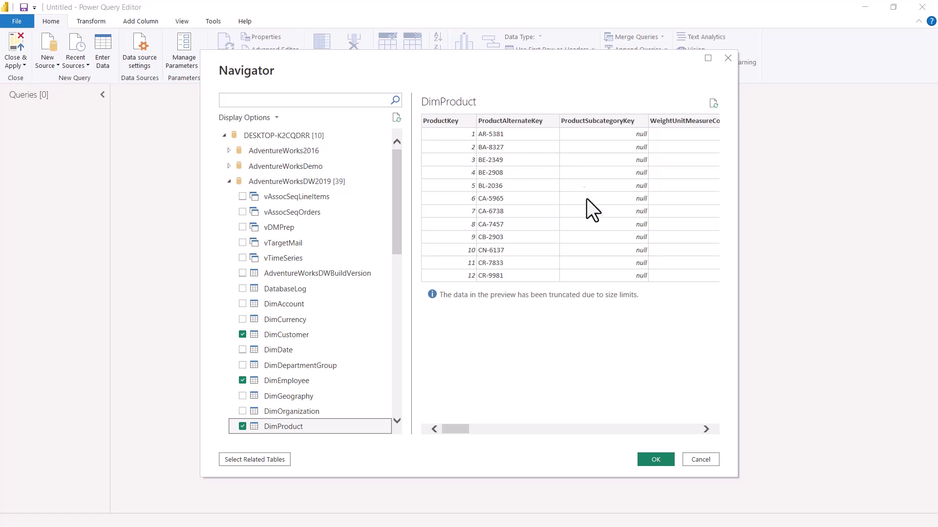
left_click(656, 460)
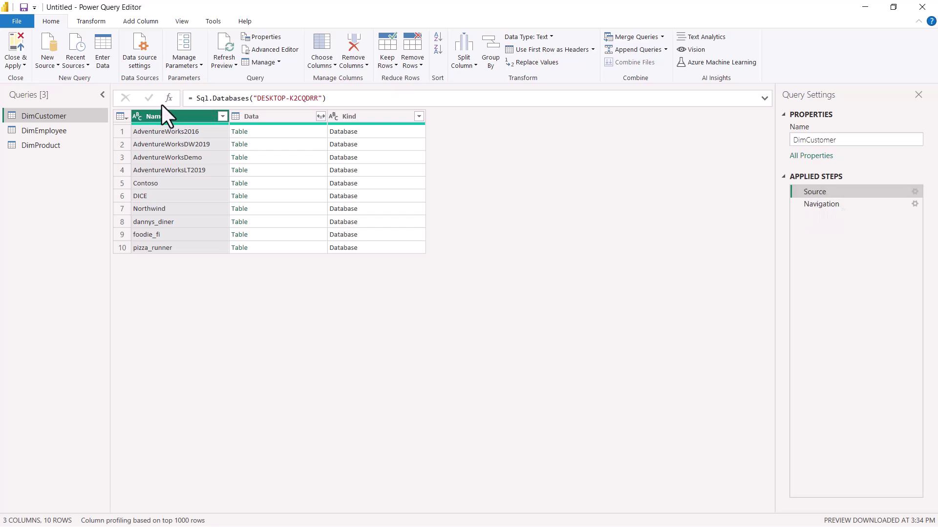
mouse_move(181, 85)
left_mouse_down()
mouse_move(222, 118)
mouse_move(251, 113)
left_mouse_up()
key("Escape")
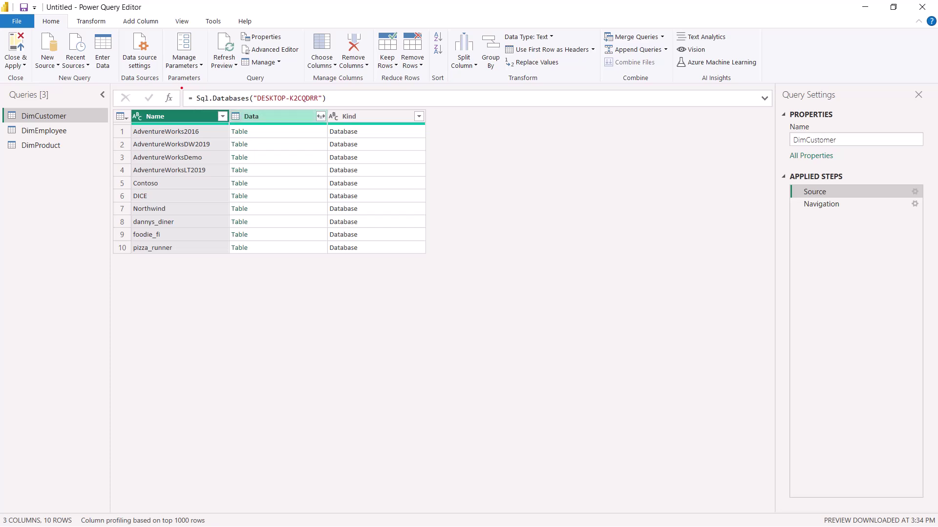
mouse_move(182, 88)
left_mouse_down()
mouse_move(272, 108)
mouse_move(342, 108)
left_mouse_up()
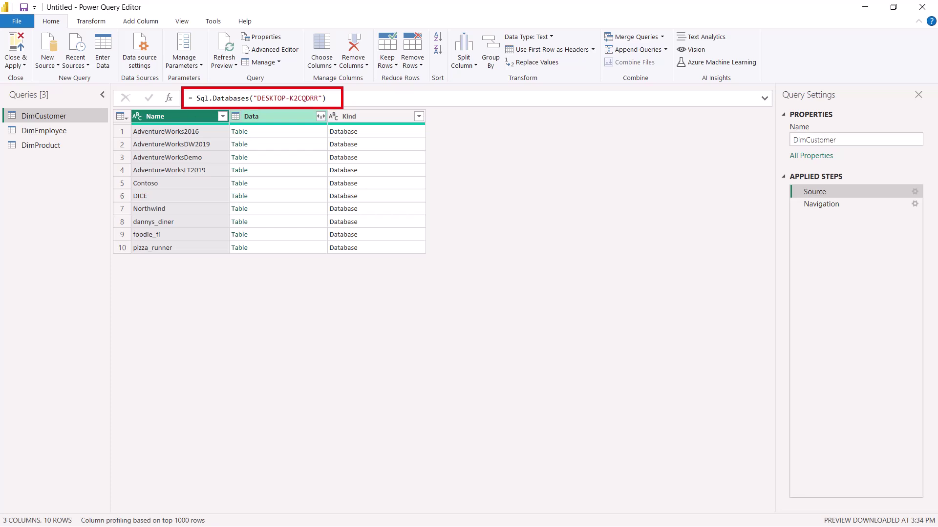
left_click_drag(257, 104, 316, 102)
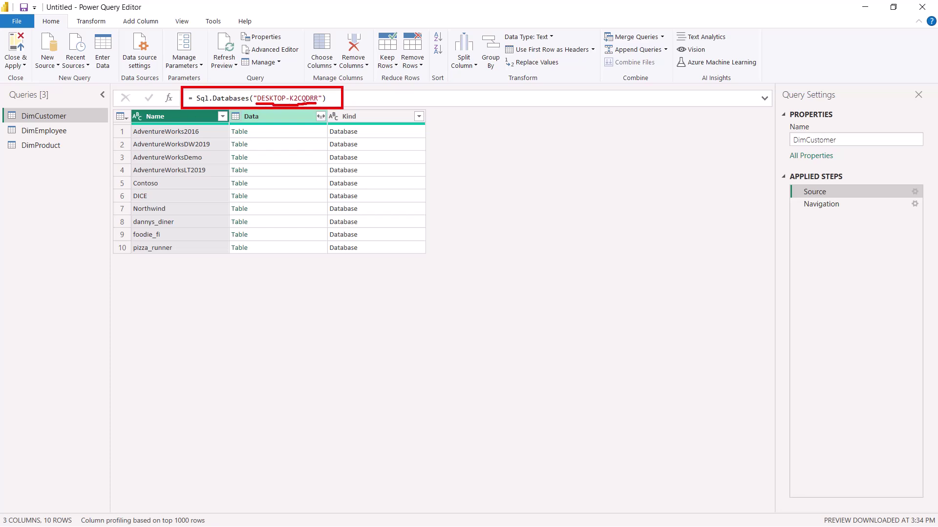